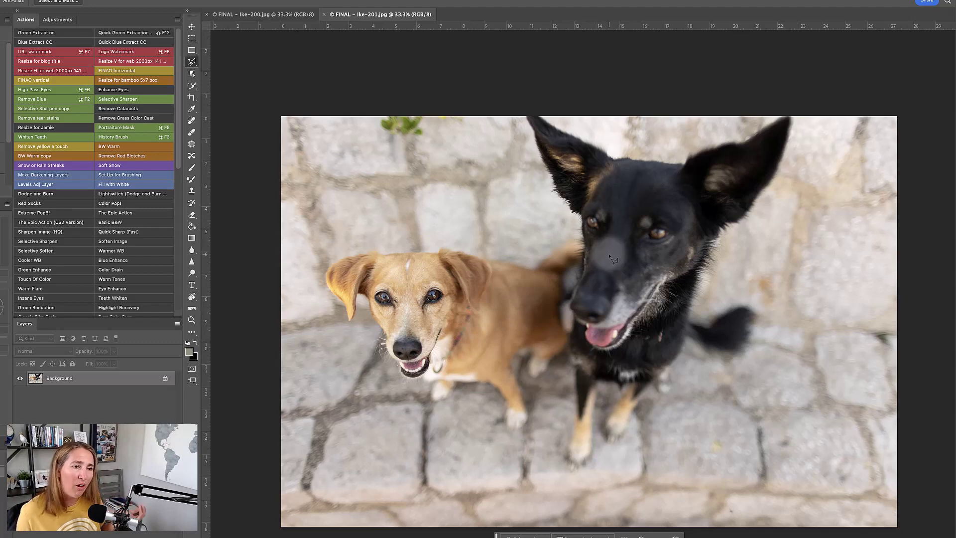
Bring the FINAL - Ike-200.jpg photo of the tall black dog to the front.
{"action": "left_click", "coordinate": [264, 14]}
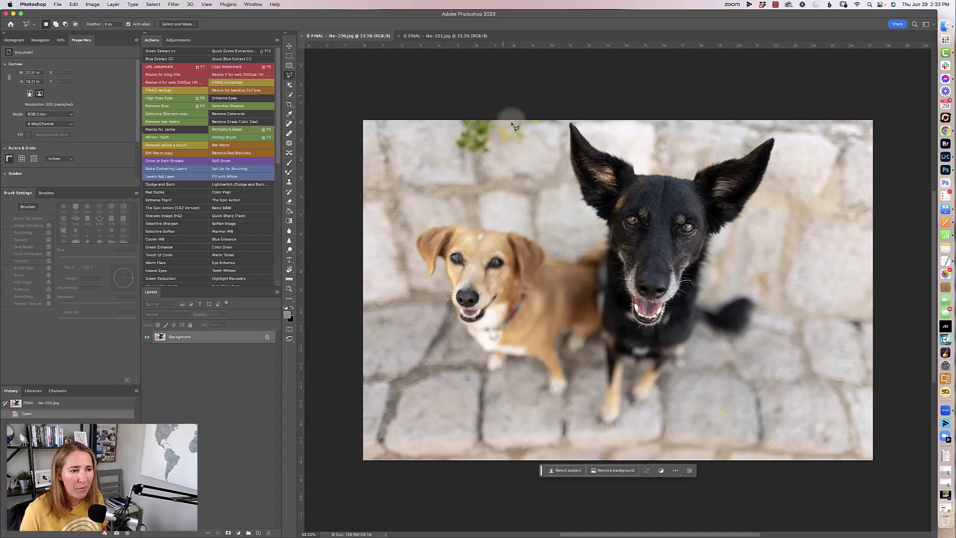
Copy the Ike-201 photo's Background into the Ike-200 document as Layer 1.
{"action": "key", "text": "ctrl+Tab"}
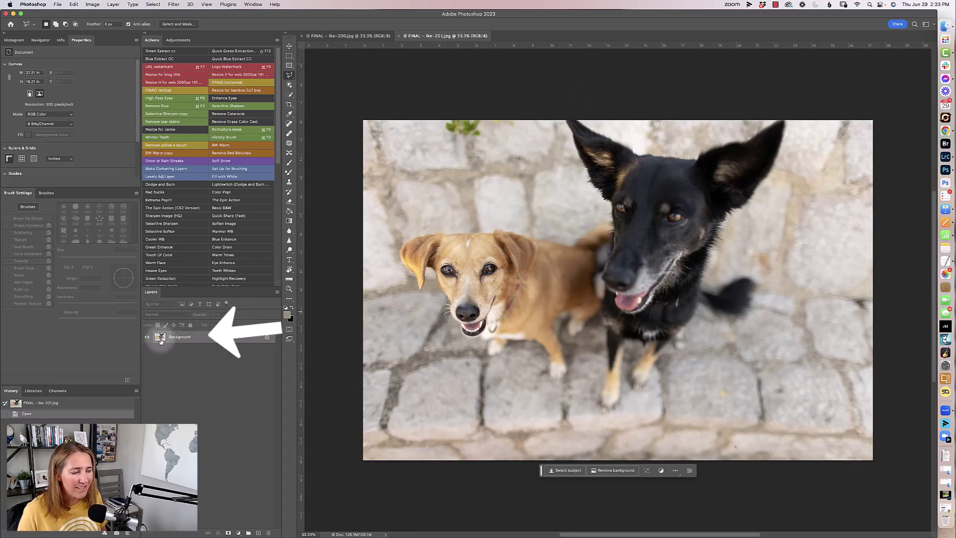
{"action": "mouse_move", "coordinate": [160, 341]}
{"action": "left_mouse_down"}
{"action": "mouse_move", "coordinate": [179, 332]}
{"action": "mouse_move", "coordinate": [320, 164]}
{"action": "mouse_move", "coordinate": [328, 33]}
{"action": "mouse_move", "coordinate": [376, 106]}
{"action": "mouse_move", "coordinate": [560, 262]}
{"action": "left_mouse_up"}
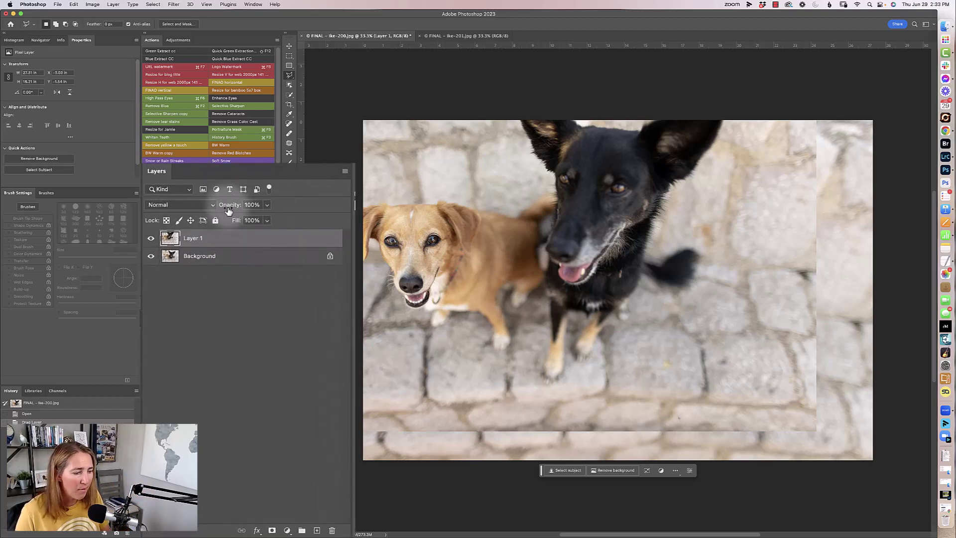
Drop Layer 1 to 48% opacity and move it until its dogs align with the Background's.
{"action": "left_click_drag", "start_coordinate": [208, 204], "coordinate": [202, 200]}
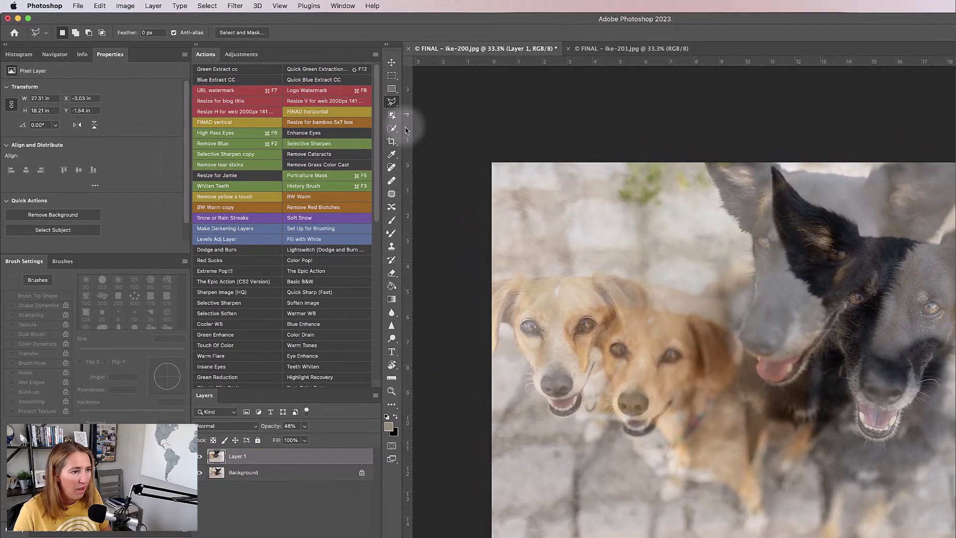
{"action": "left_click", "coordinate": [391, 62]}
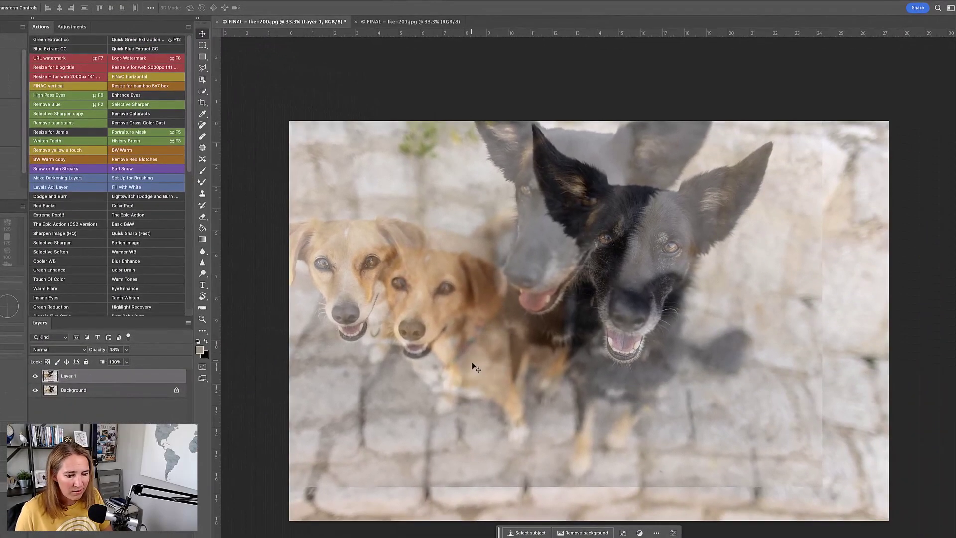
{"action": "left_click_drag", "start_coordinate": [668, 422], "coordinate": [705, 438]}
{"action": "mouse_move", "coordinate": [504, 371]}
{"action": "left_mouse_down"}
{"action": "mouse_move", "coordinate": [513, 375]}
{"action": "mouse_move", "coordinate": [524, 361]}
{"action": "mouse_move", "coordinate": [515, 351]}
{"action": "mouse_move", "coordinate": [518, 359]}
{"action": "left_mouse_up"}
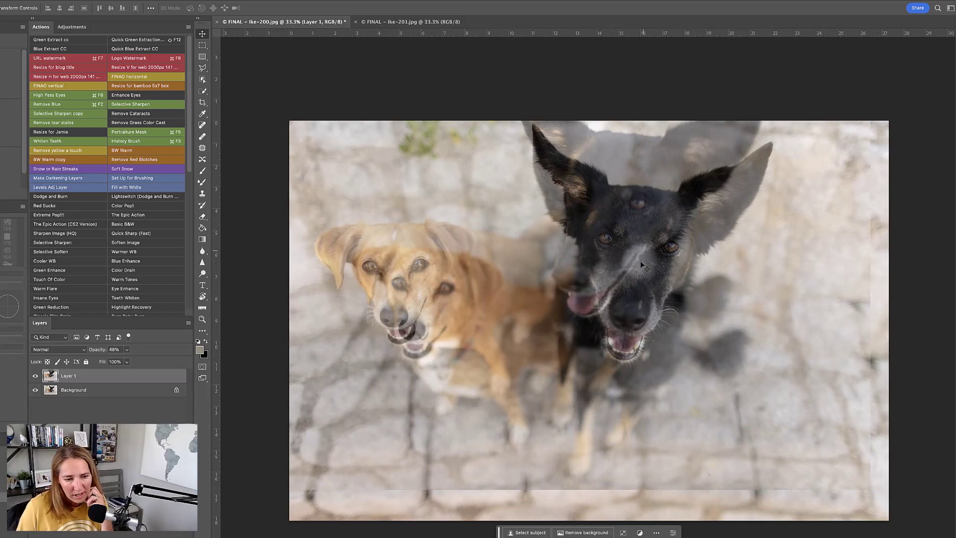
{"action": "left_click_drag", "start_coordinate": [587, 383], "coordinate": [608, 425]}
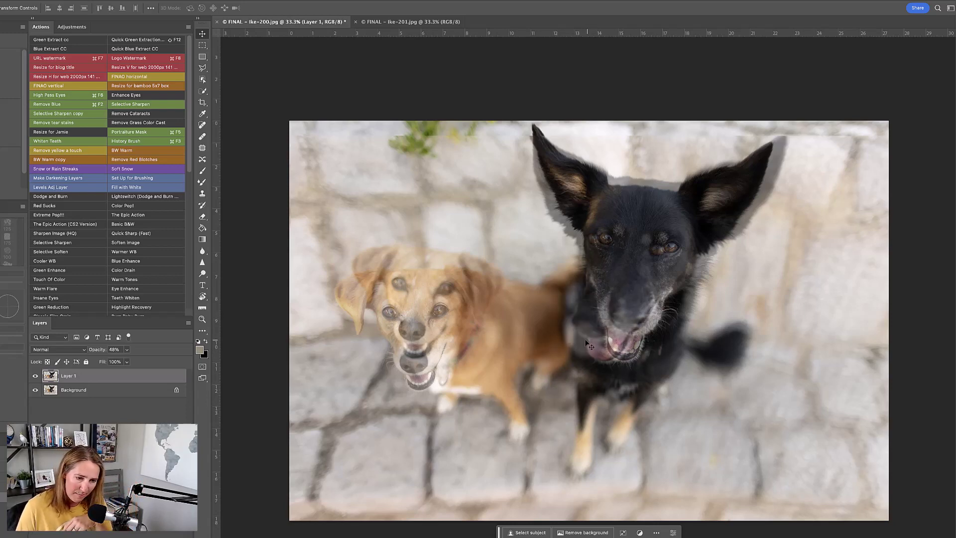
{"action": "mouse_move", "coordinate": [575, 333]}
{"action": "left_mouse_down"}
{"action": "mouse_move", "coordinate": [578, 341]}
{"action": "mouse_move", "coordinate": [590, 338]}
{"action": "left_mouse_up"}
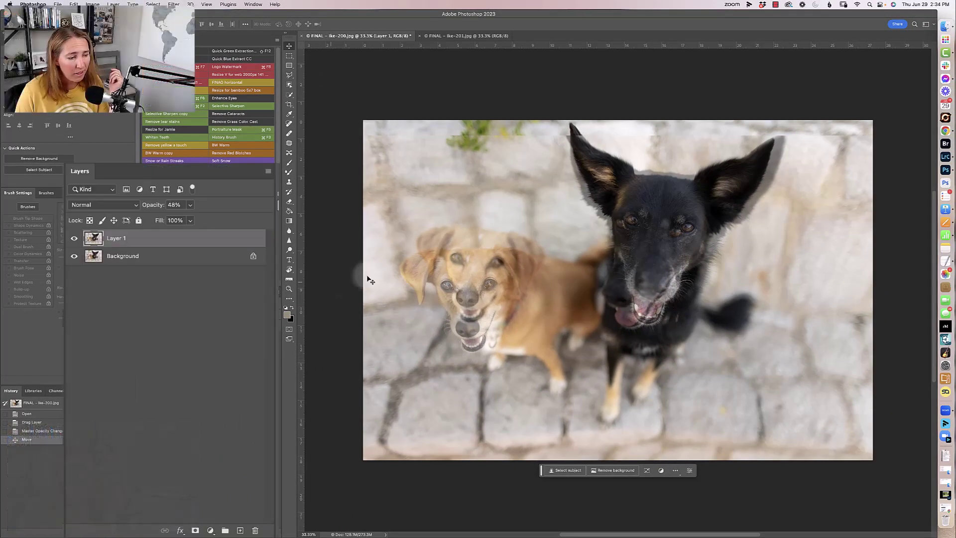
Restore Layer 1 to 100% opacity and give it an inverted, fully hiding layer mask.
{"action": "key", "text": "0"}
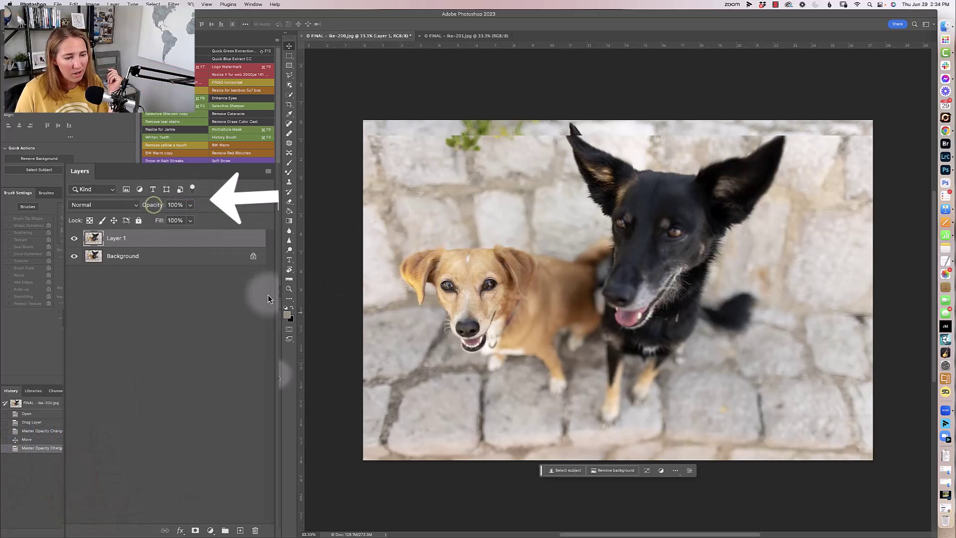
{"action": "left_click", "coordinate": [195, 531]}
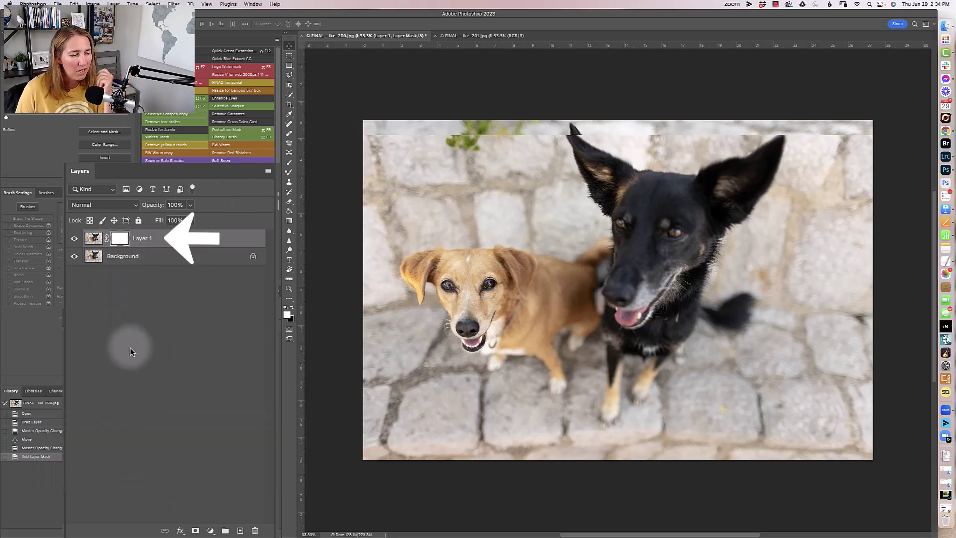
{"action": "left_click", "coordinate": [116, 241]}
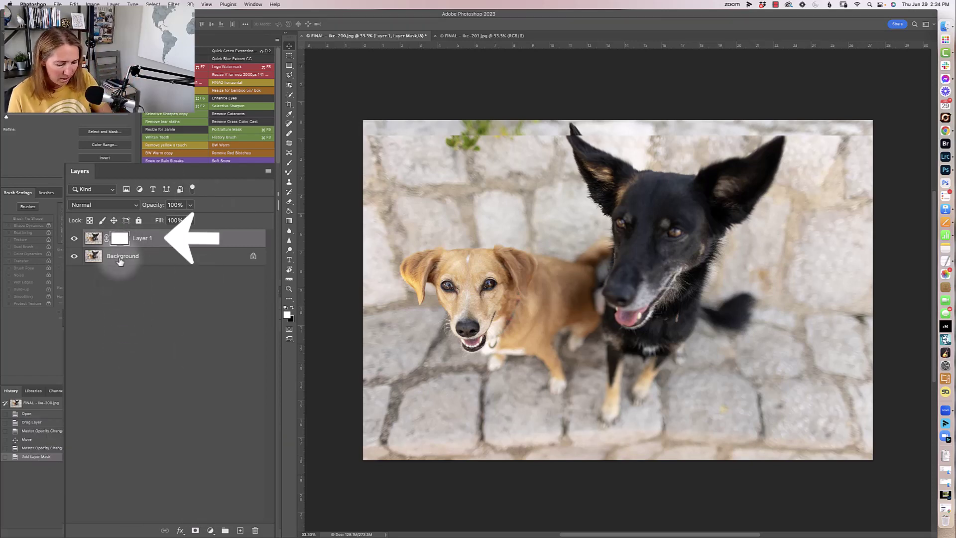
{"action": "key", "text": "super+i"}
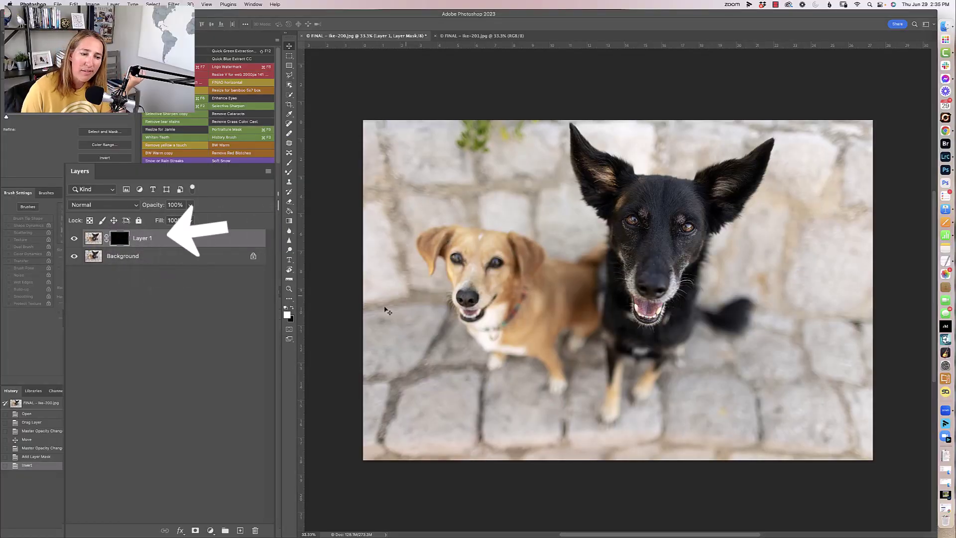
Paint white with an enlarged brush on Layer 1's mask over the tan dog's head and collar.
{"action": "key", "text": "b"}
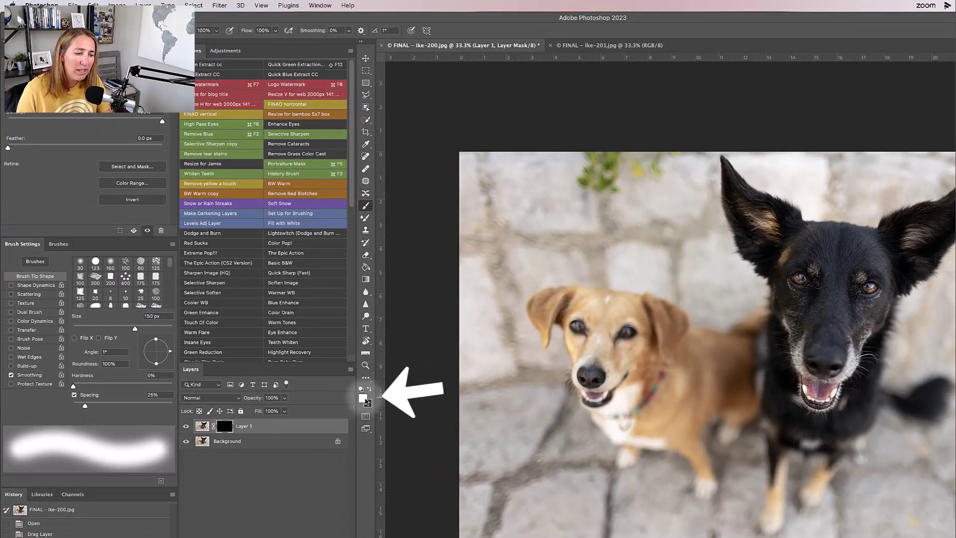
{"action": "key", "text": "bracketright"}
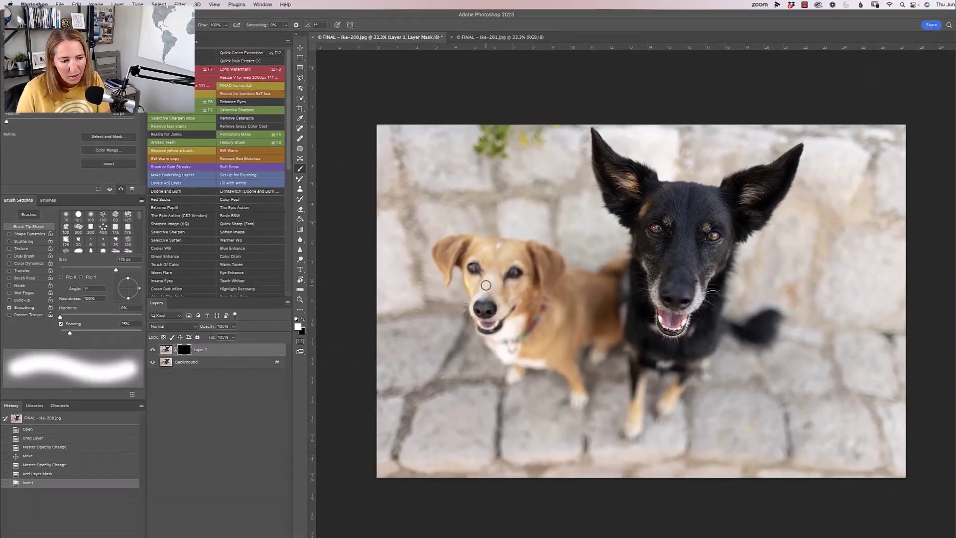
{"action": "key", "text": "bracketright"}
{"action": "key", "text": "bracketright"}
{"action": "key", "text": "bracketright"}
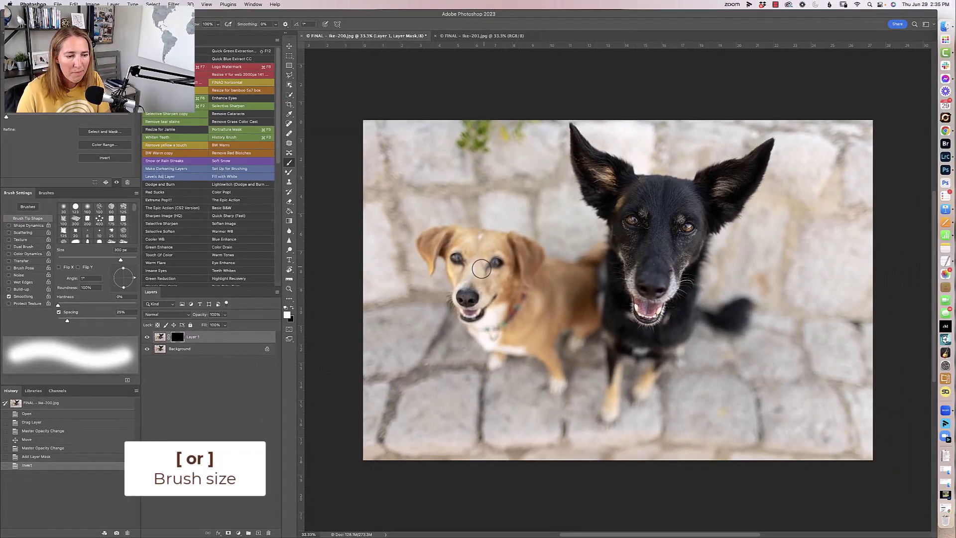
{"action": "mouse_move", "coordinate": [488, 272]}
{"action": "left_mouse_down"}
{"action": "mouse_move", "coordinate": [448, 257]}
{"action": "mouse_move", "coordinate": [441, 244]}
{"action": "mouse_move", "coordinate": [478, 247]}
{"action": "mouse_move", "coordinate": [480, 232]}
{"action": "mouse_move", "coordinate": [478, 244]}
{"action": "mouse_move", "coordinate": [388, 232]}
{"action": "mouse_move", "coordinate": [348, 259]}
{"action": "mouse_move", "coordinate": [385, 316]}
{"action": "mouse_move", "coordinate": [427, 311]}
{"action": "mouse_move", "coordinate": [392, 348]}
{"action": "mouse_move", "coordinate": [441, 334]}
{"action": "mouse_move", "coordinate": [442, 268]}
{"action": "mouse_move", "coordinate": [483, 263]}
{"action": "mouse_move", "coordinate": [473, 315]}
{"action": "mouse_move", "coordinate": [442, 341]}
{"action": "mouse_move", "coordinate": [434, 382]}
{"action": "mouse_move", "coordinate": [422, 372]}
{"action": "mouse_move", "coordinate": [432, 454]}
{"action": "left_mouse_up"}
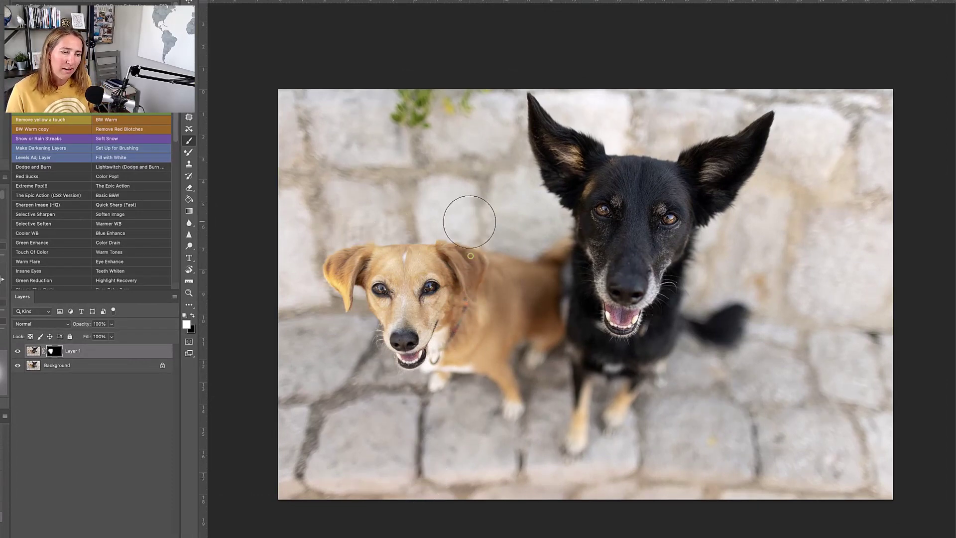
{"action": "mouse_move", "coordinate": [467, 210]}
{"action": "left_mouse_down"}
{"action": "mouse_move", "coordinate": [461, 347]}
{"action": "mouse_move", "coordinate": [444, 250]}
{"action": "mouse_move", "coordinate": [463, 285]}
{"action": "left_mouse_up"}
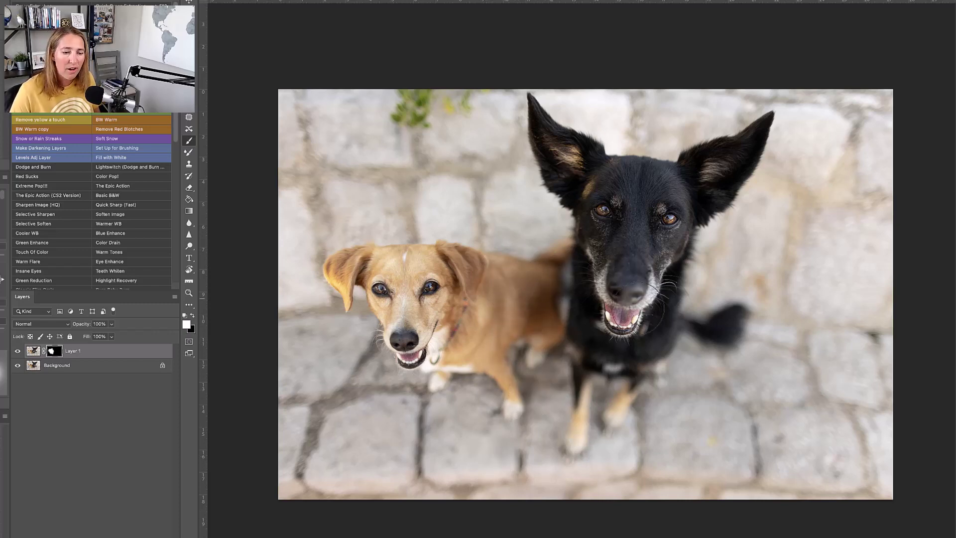
{"action": "mouse_move", "coordinate": [540, 339]}
{"action": "left_mouse_down"}
{"action": "mouse_move", "coordinate": [551, 256]}
{"action": "mouse_move", "coordinate": [552, 267]}
{"action": "mouse_move", "coordinate": [544, 233]}
{"action": "mouse_move", "coordinate": [550, 346]}
{"action": "mouse_move", "coordinate": [580, 309]}
{"action": "left_mouse_up"}
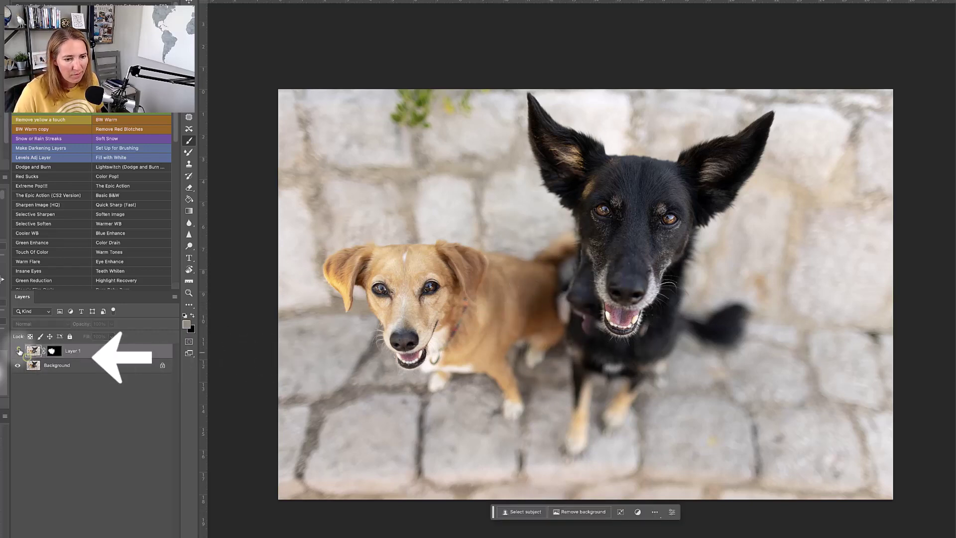
Compare the layers' visibility and undo trial mask strokes beside the black dog's muzzle.
{"action": "left_click", "coordinate": [18, 351]}
{"action": "left_click", "coordinate": [18, 351]}
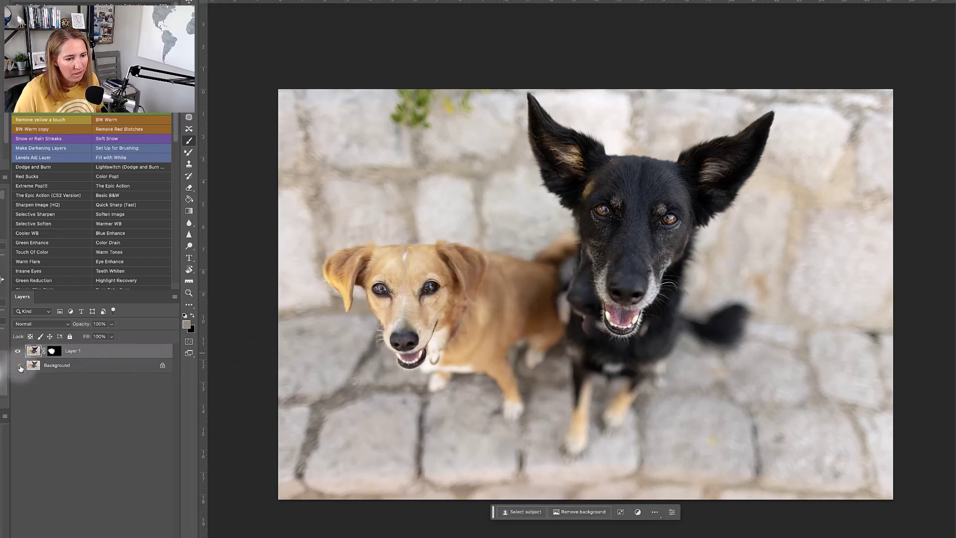
{"action": "left_click", "coordinate": [19, 366]}
{"action": "left_click", "coordinate": [19, 366]}
{"action": "left_click_drag", "start_coordinate": [567, 259], "coordinate": [595, 303]}
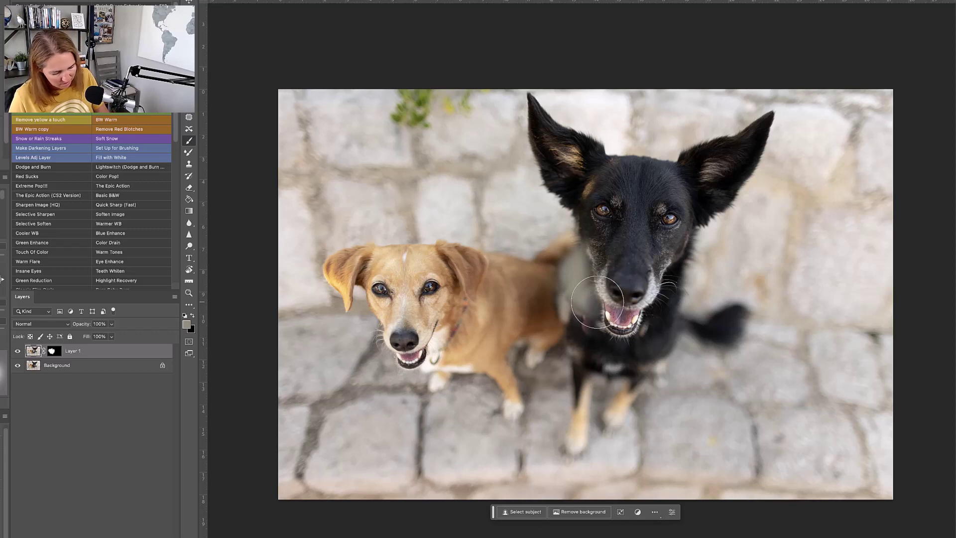
{"action": "key", "text": "ctrl+z"}
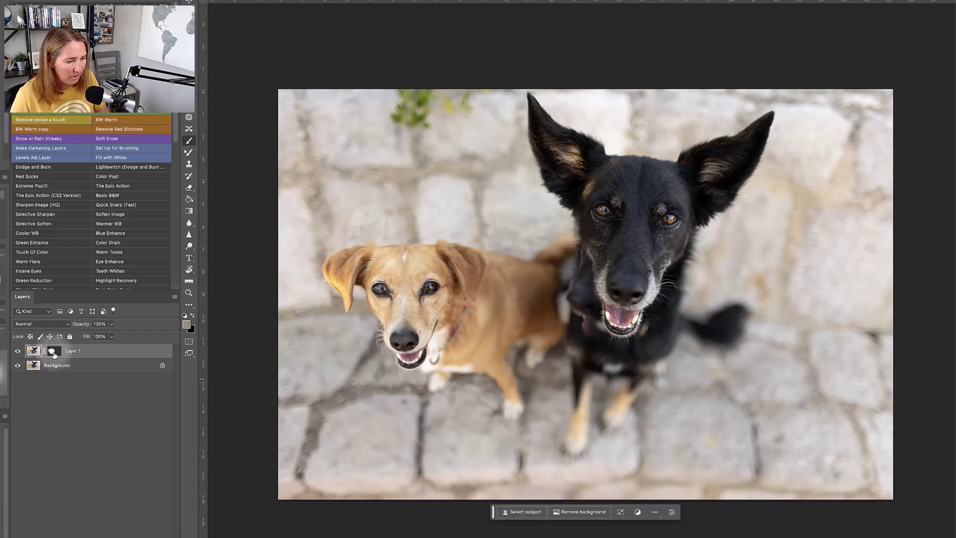
{"action": "mouse_move", "coordinate": [563, 244]}
{"action": "left_mouse_down"}
{"action": "mouse_move", "coordinate": [586, 284]}
{"action": "mouse_move", "coordinate": [587, 270]}
{"action": "mouse_move", "coordinate": [567, 343]}
{"action": "left_mouse_up"}
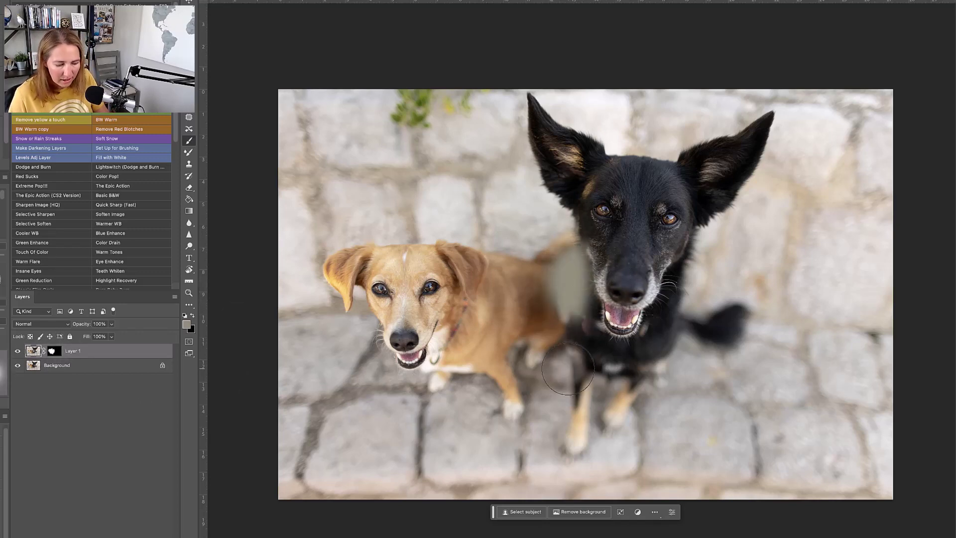
{"action": "key", "text": "ctrl+z"}
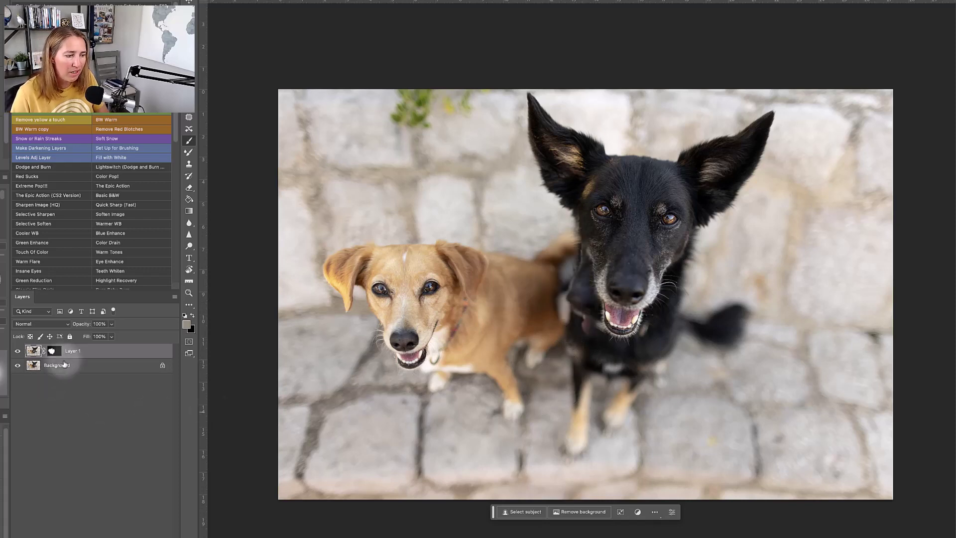
Paint white on Layer 1's mask to reveal its version of the black dog's face.
{"action": "left_click", "coordinate": [54, 351]}
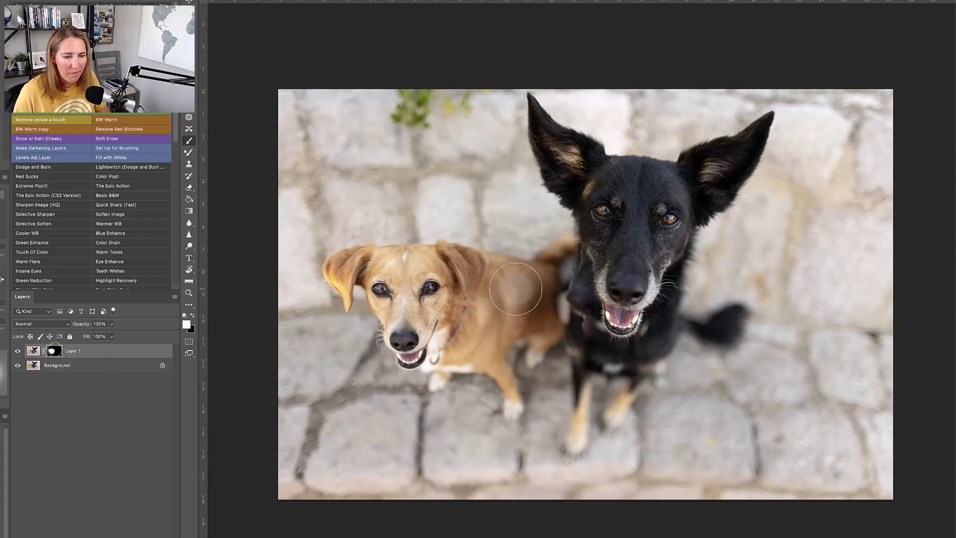
{"action": "mouse_move", "coordinate": [579, 300]}
{"action": "left_mouse_down"}
{"action": "mouse_move", "coordinate": [588, 284]}
{"action": "mouse_move", "coordinate": [617, 304]}
{"action": "left_mouse_up"}
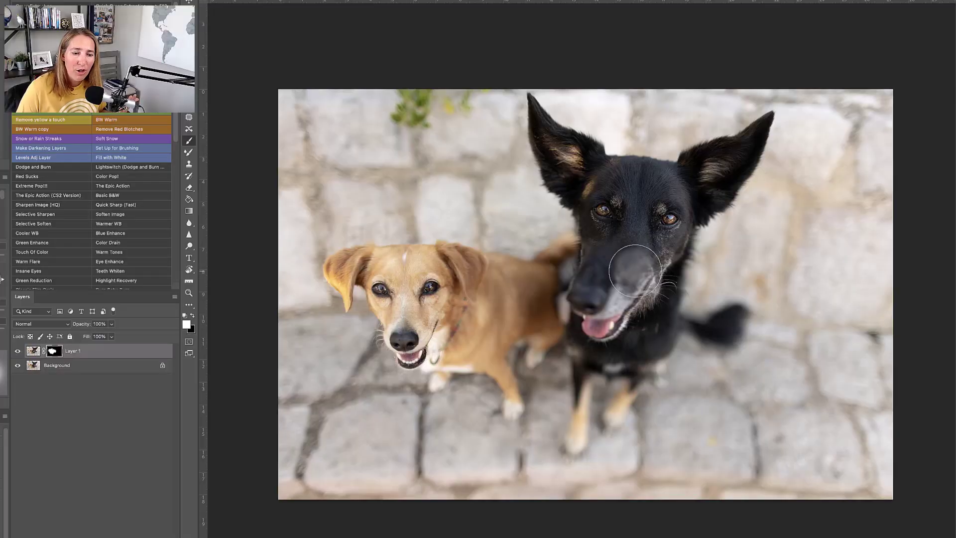
{"action": "mouse_move", "coordinate": [635, 271]}
{"action": "left_mouse_down"}
{"action": "mouse_move", "coordinate": [598, 263]}
{"action": "mouse_move", "coordinate": [617, 230]}
{"action": "mouse_move", "coordinate": [635, 227]}
{"action": "mouse_move", "coordinate": [553, 343]}
{"action": "left_mouse_up"}
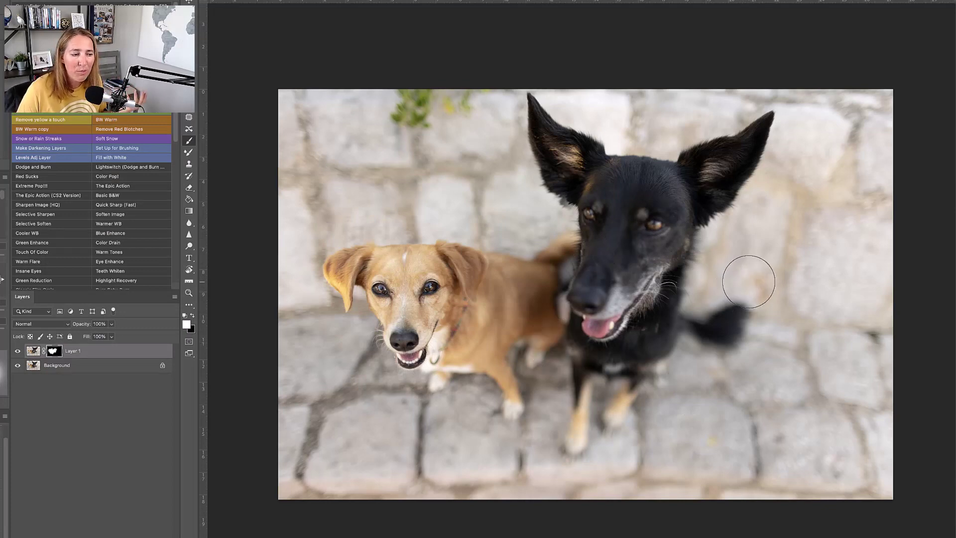
Paint black on the mask over the black dog's head, muzzle and chest to restore its original face.
{"action": "key", "text": "x"}
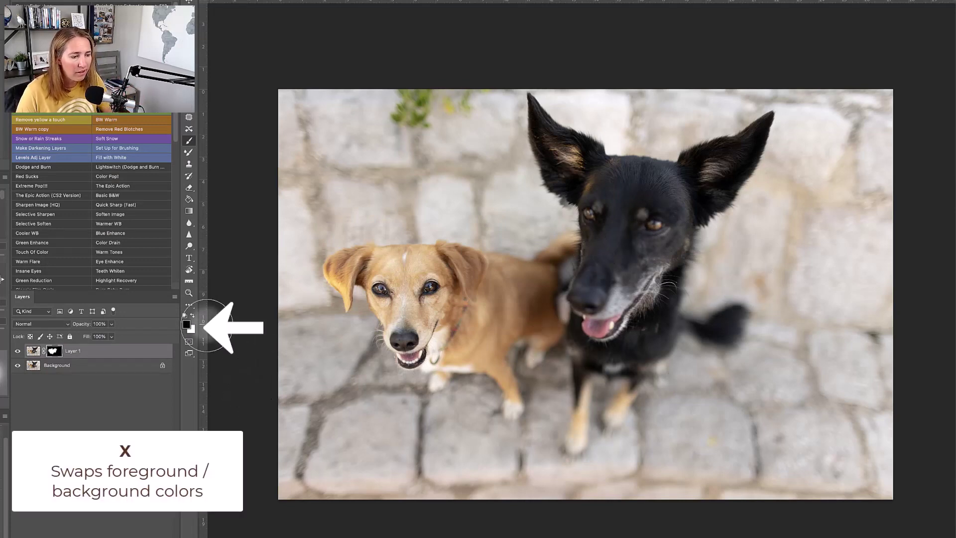
{"action": "mouse_move", "coordinate": [575, 292]}
{"action": "left_mouse_down"}
{"action": "mouse_move", "coordinate": [597, 304]}
{"action": "mouse_move", "coordinate": [592, 292]}
{"action": "mouse_move", "coordinate": [605, 329]}
{"action": "mouse_move", "coordinate": [640, 263]}
{"action": "mouse_move", "coordinate": [606, 225]}
{"action": "mouse_move", "coordinate": [647, 247]}
{"action": "mouse_move", "coordinate": [685, 230]}
{"action": "mouse_move", "coordinate": [661, 209]}
{"action": "mouse_move", "coordinate": [601, 195]}
{"action": "mouse_move", "coordinate": [561, 163]}
{"action": "left_mouse_up"}
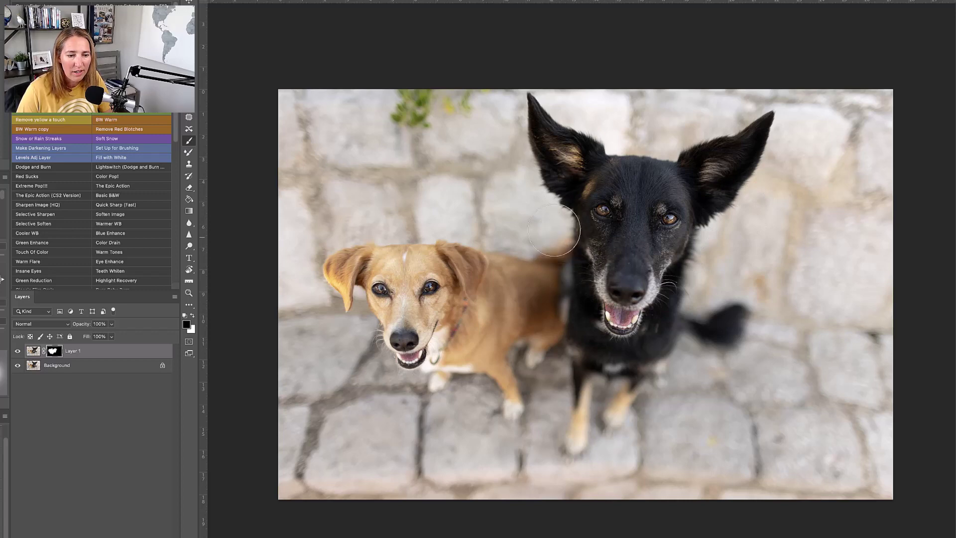
{"action": "mouse_move", "coordinate": [583, 309]}
{"action": "left_mouse_down"}
{"action": "mouse_move", "coordinate": [570, 449]}
{"action": "mouse_move", "coordinate": [582, 256]}
{"action": "mouse_move", "coordinate": [575, 338]}
{"action": "mouse_move", "coordinate": [563, 276]}
{"action": "mouse_move", "coordinate": [572, 343]}
{"action": "mouse_move", "coordinate": [569, 200]}
{"action": "mouse_move", "coordinate": [534, 169]}
{"action": "mouse_move", "coordinate": [726, 196]}
{"action": "mouse_move", "coordinate": [676, 352]}
{"action": "left_mouse_up"}
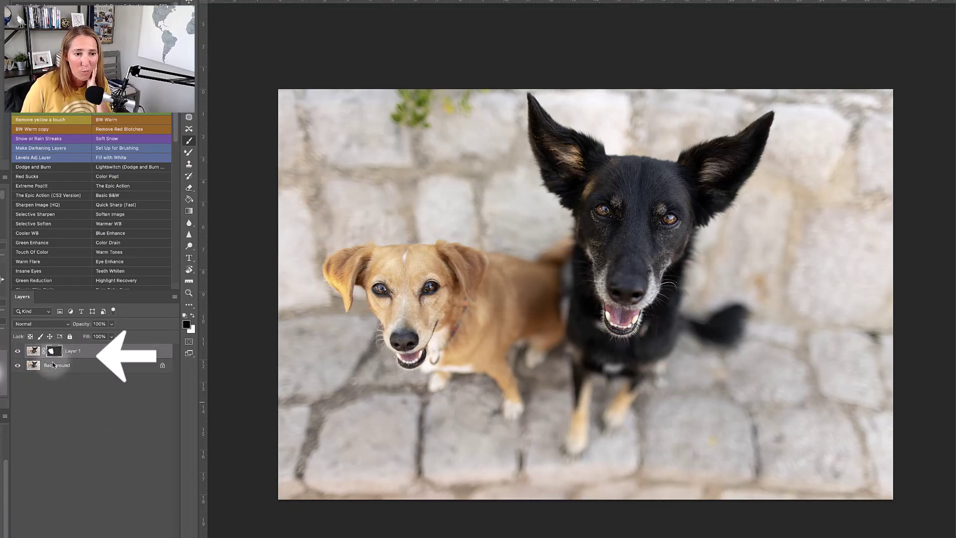
{"action": "left_click", "coordinate": [18, 351]}
{"action": "left_click", "coordinate": [18, 351]}
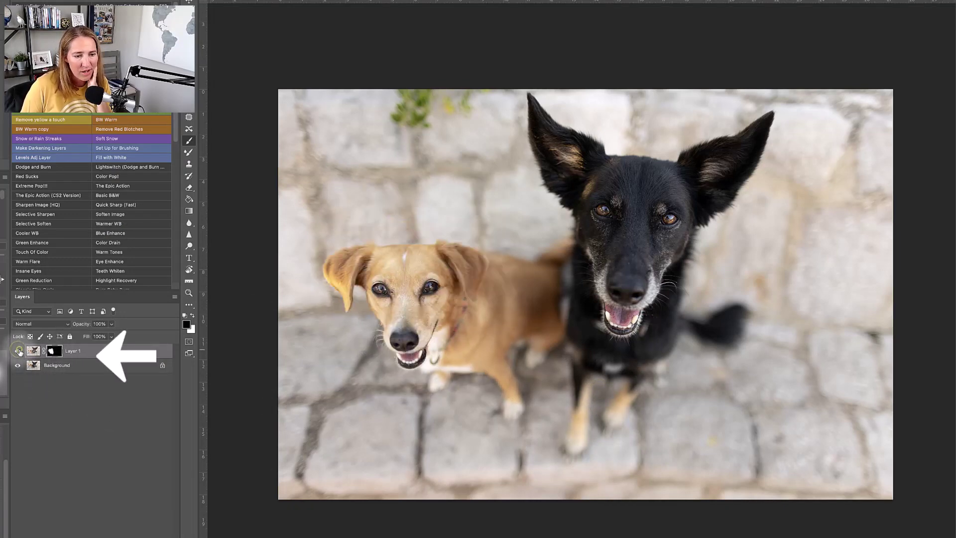
{"action": "left_click", "coordinate": [18, 352]}
{"action": "left_click", "coordinate": [19, 353]}
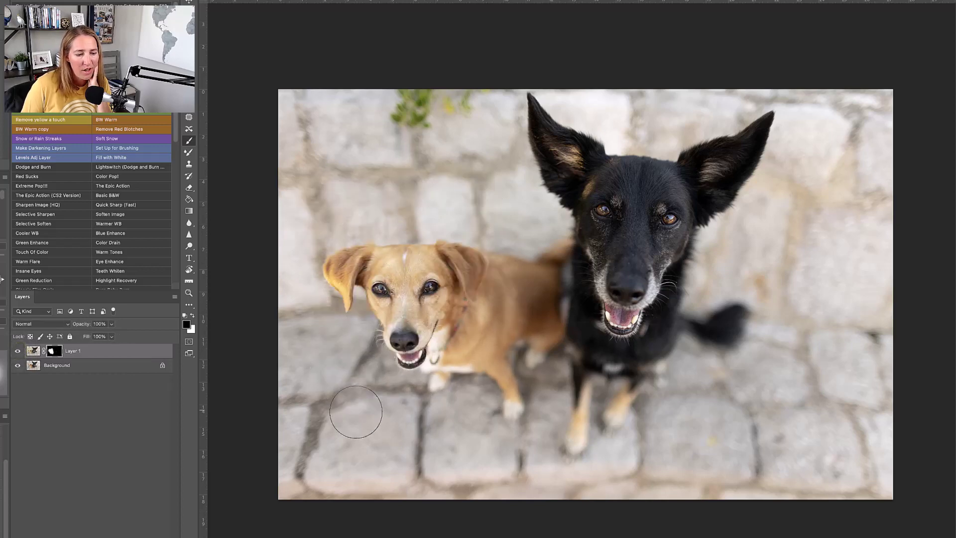
{"action": "left_click", "coordinate": [17, 351]}
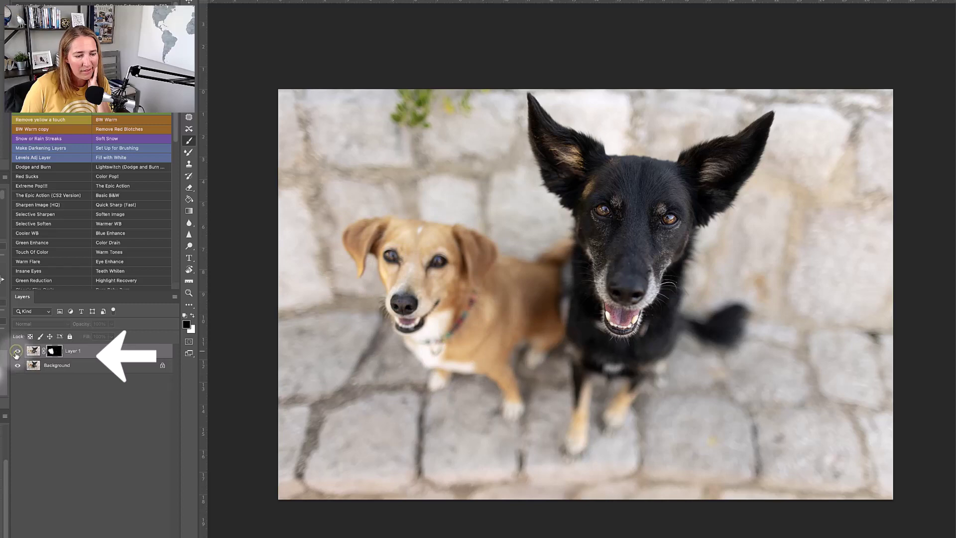
{"action": "left_click", "coordinate": [17, 352]}
{"action": "left_click", "coordinate": [17, 352]}
{"action": "left_click", "coordinate": [16, 353]}
{"action": "left_click", "coordinate": [15, 353]}
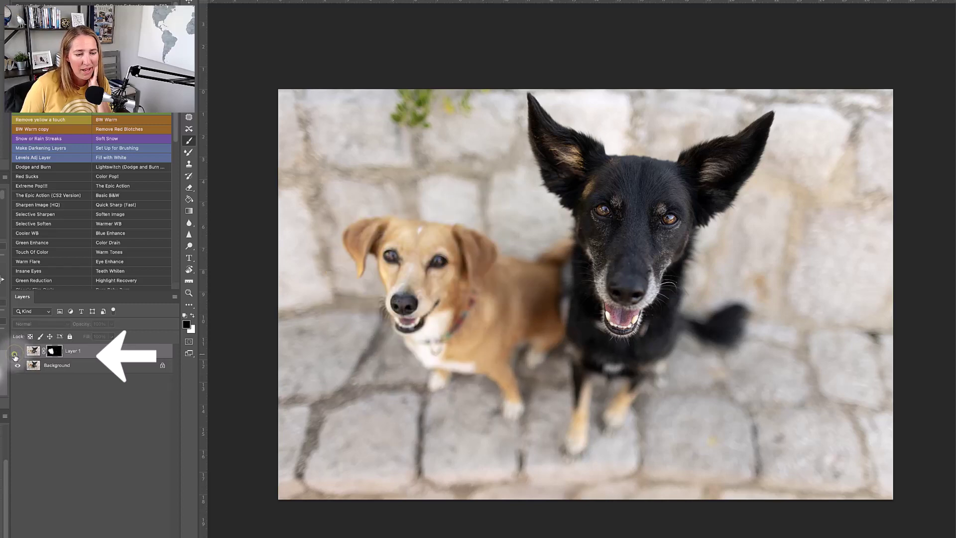
{"action": "left_click", "coordinate": [15, 355]}
{"action": "left_click", "coordinate": [15, 356]}
{"action": "left_click", "coordinate": [15, 357]}
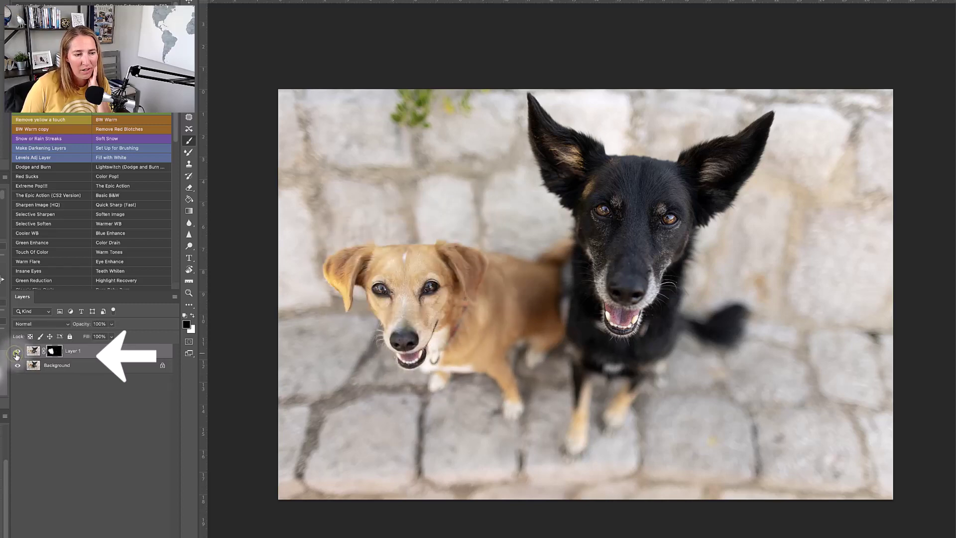
{"action": "left_click", "coordinate": [15, 358]}
{"action": "left_click", "coordinate": [15, 358]}
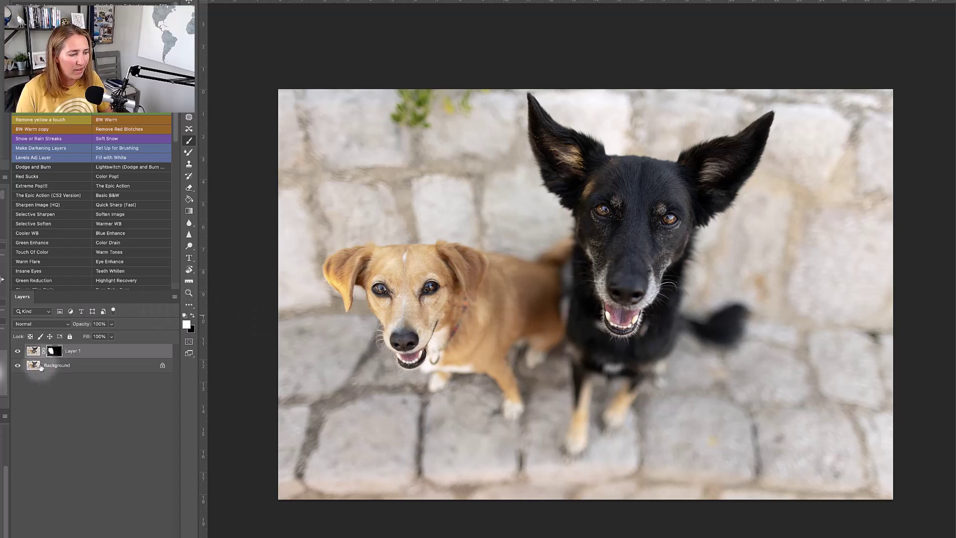
{"action": "left_click", "coordinate": [18, 352]}
{"action": "left_click", "coordinate": [17, 353]}
{"action": "left_click", "coordinate": [17, 353]}
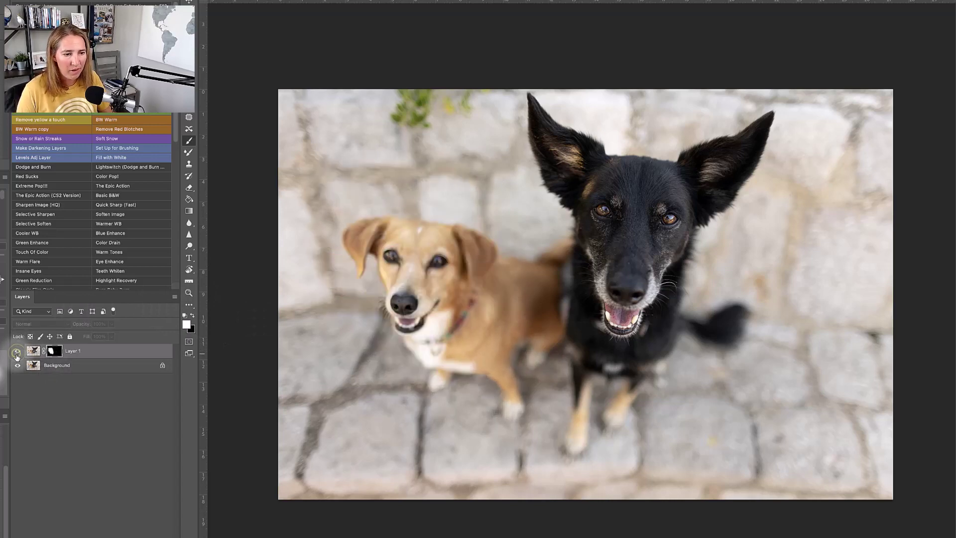
{"action": "left_click", "coordinate": [15, 354]}
{"action": "left_click", "coordinate": [15, 355]}
{"action": "left_click", "coordinate": [13, 355]}
{"action": "left_click", "coordinate": [11, 357]}
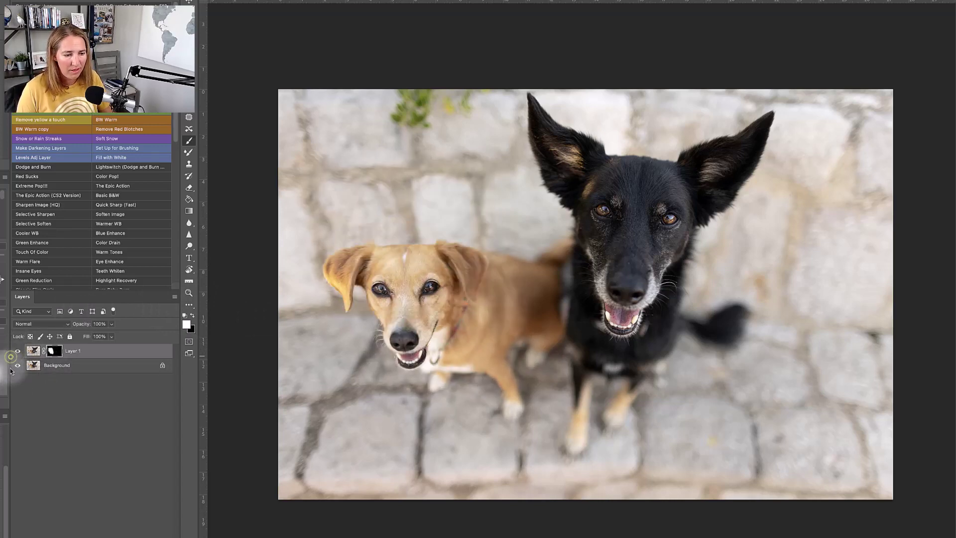